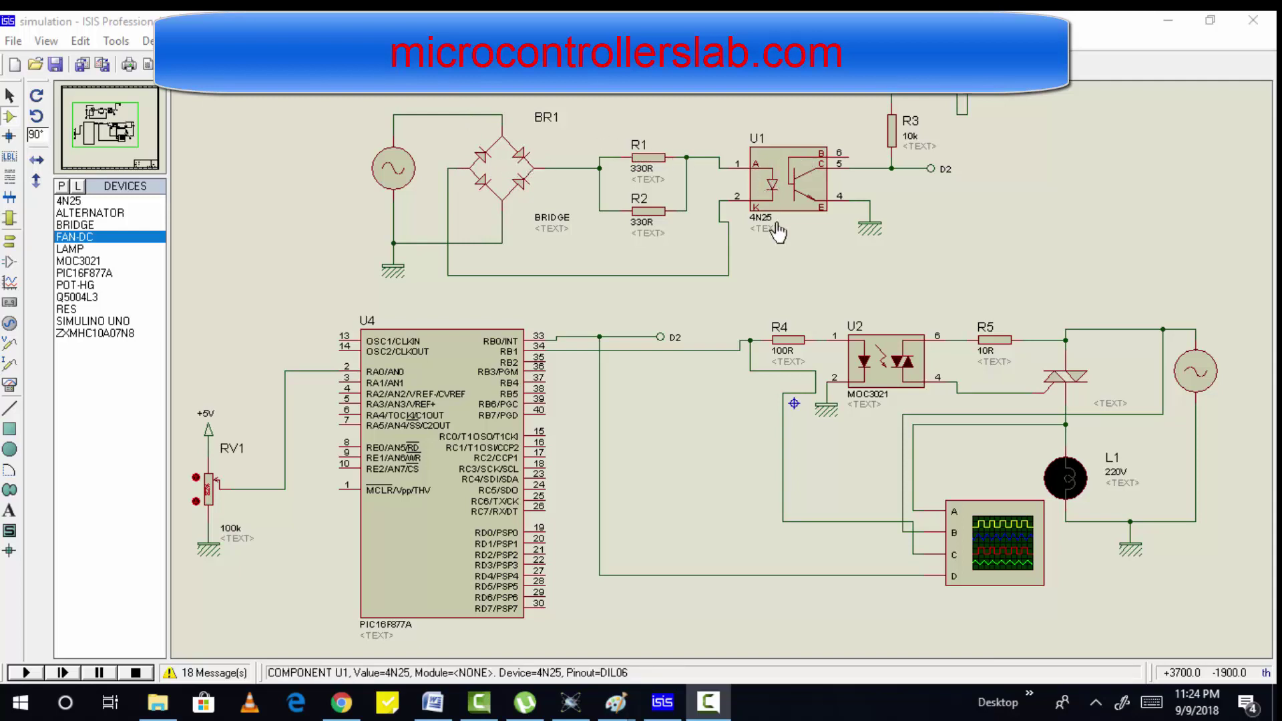
# Step: Start the dimmer simulation and change the oscilloscope's Channel B to 100 volts per division
pyautogui.click(28, 673)
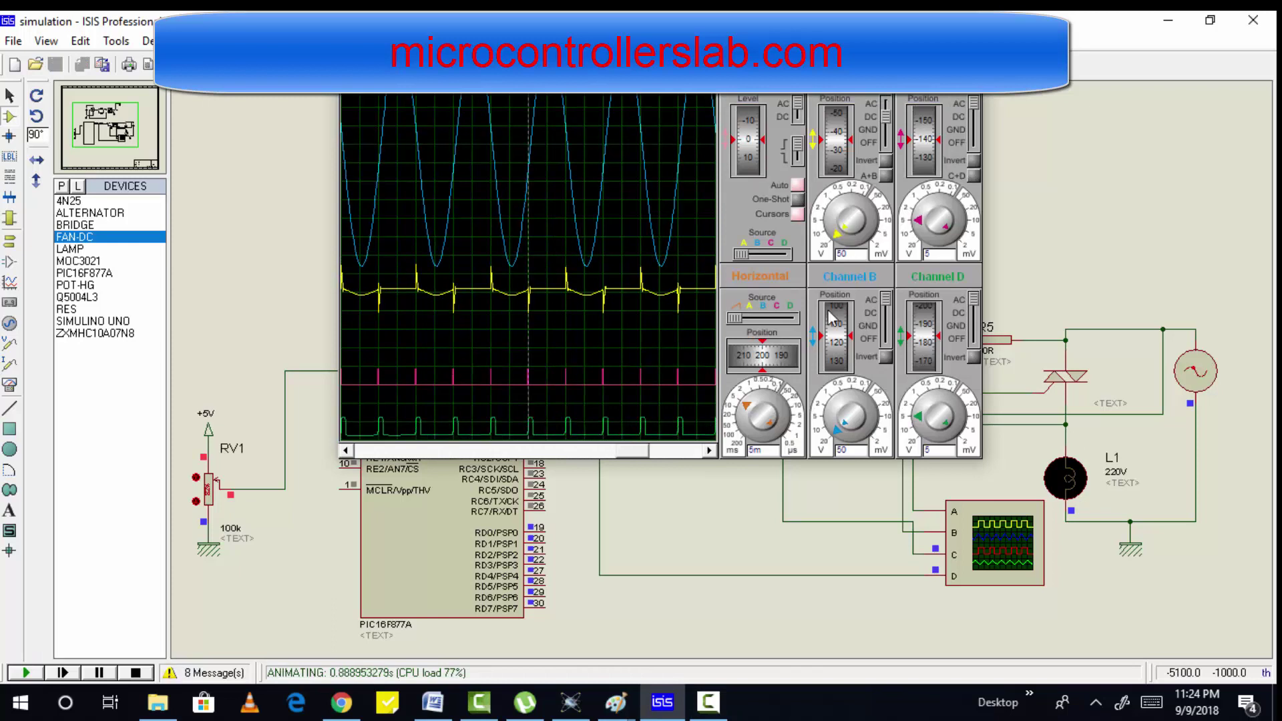
pyautogui.doubleClick(842, 450)
pyautogui.write('100')
pyautogui.press('Return')
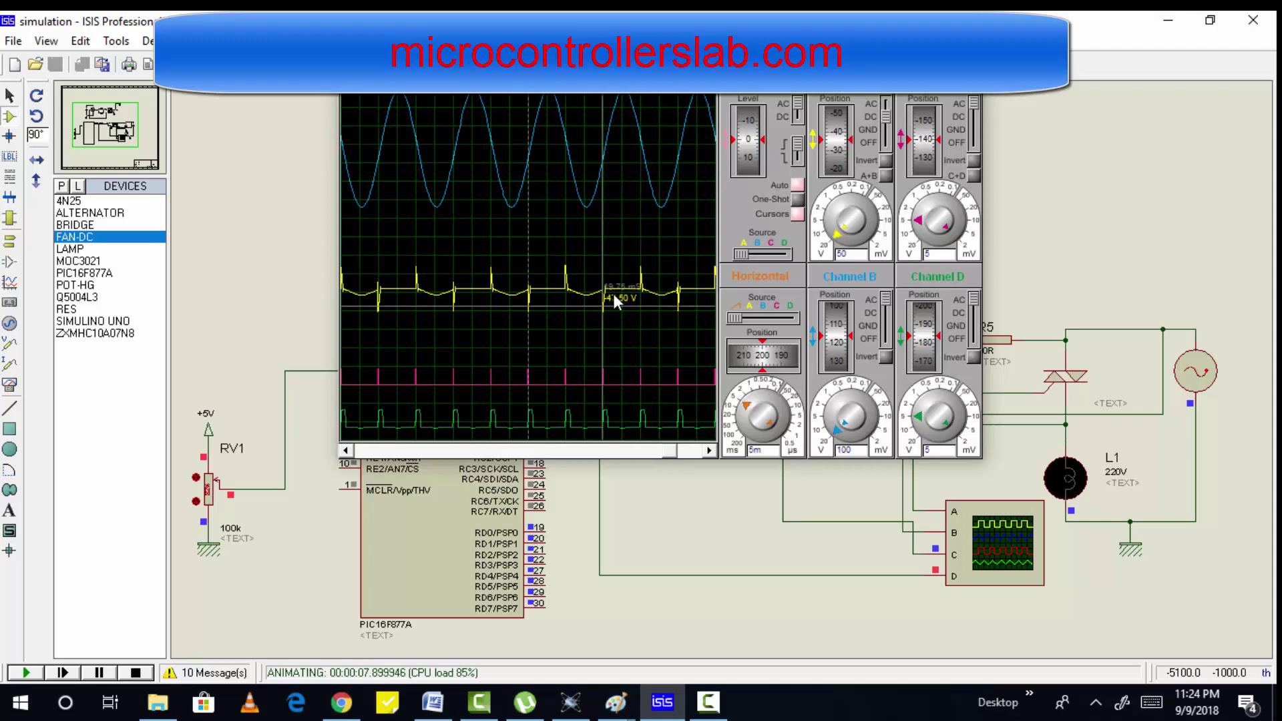
pyautogui.moveTo(627, 295)
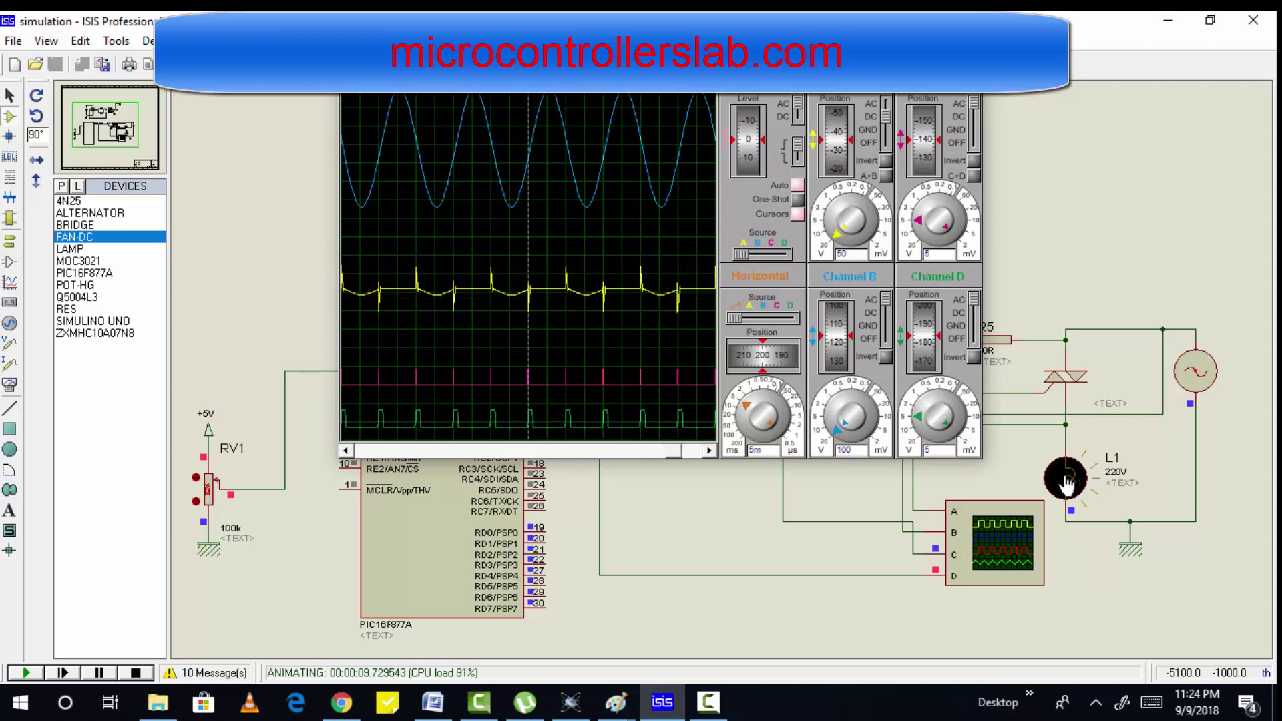
pyautogui.moveTo(647, 379)
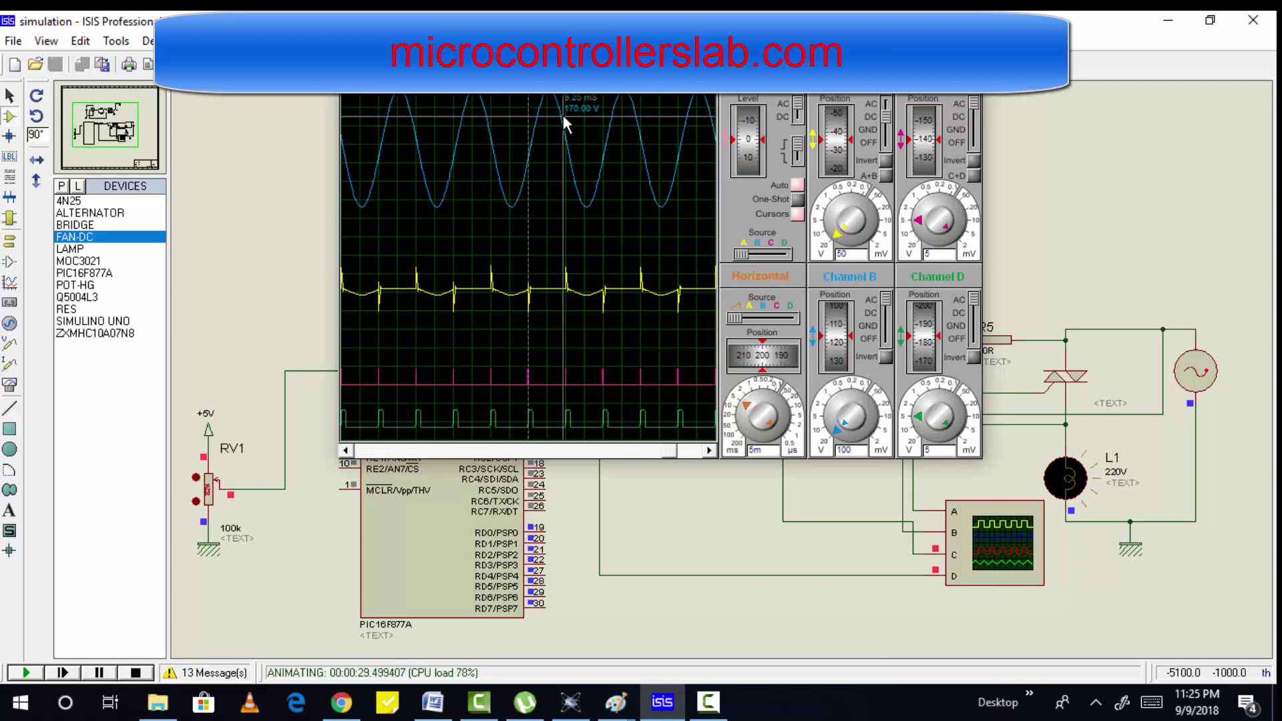
# Step: Read the blue mains trace at 545.00 V with a scope cursor, then readjust RV1
pyautogui.moveTo(569, 98); pyautogui.dragTo(569, 196)
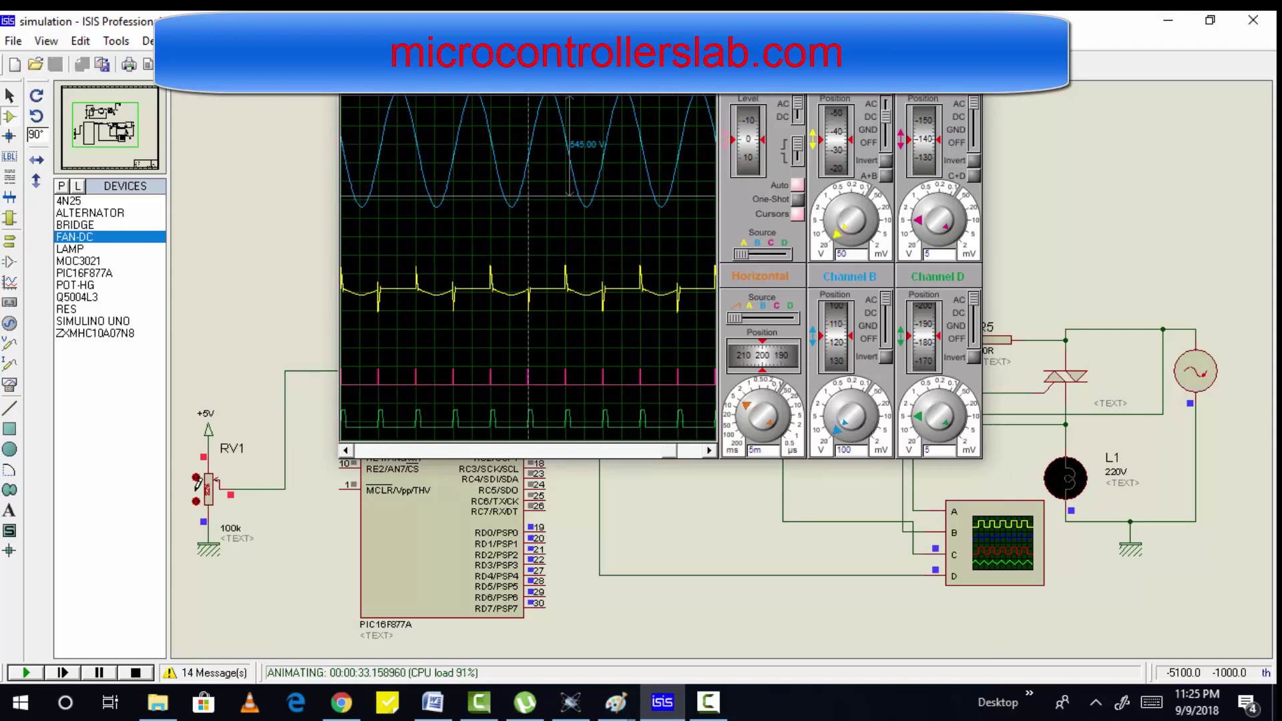
pyautogui.click(504, 274)
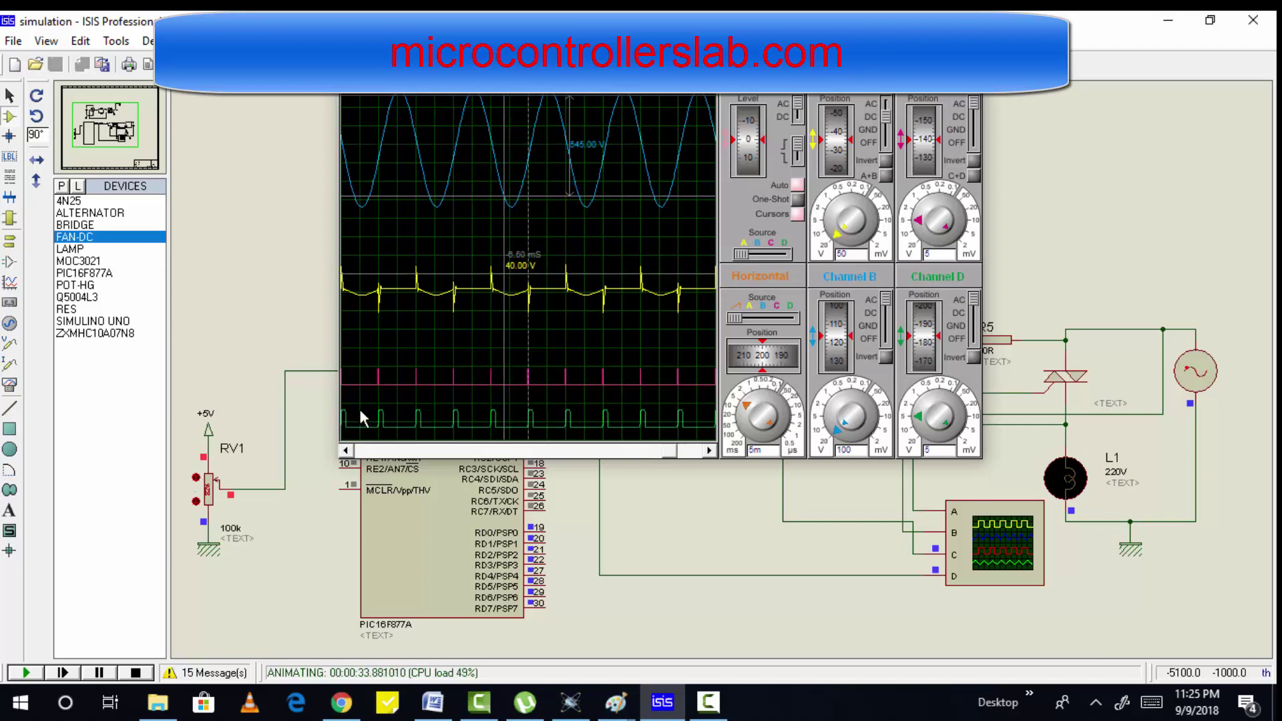
pyautogui.click(196, 501)
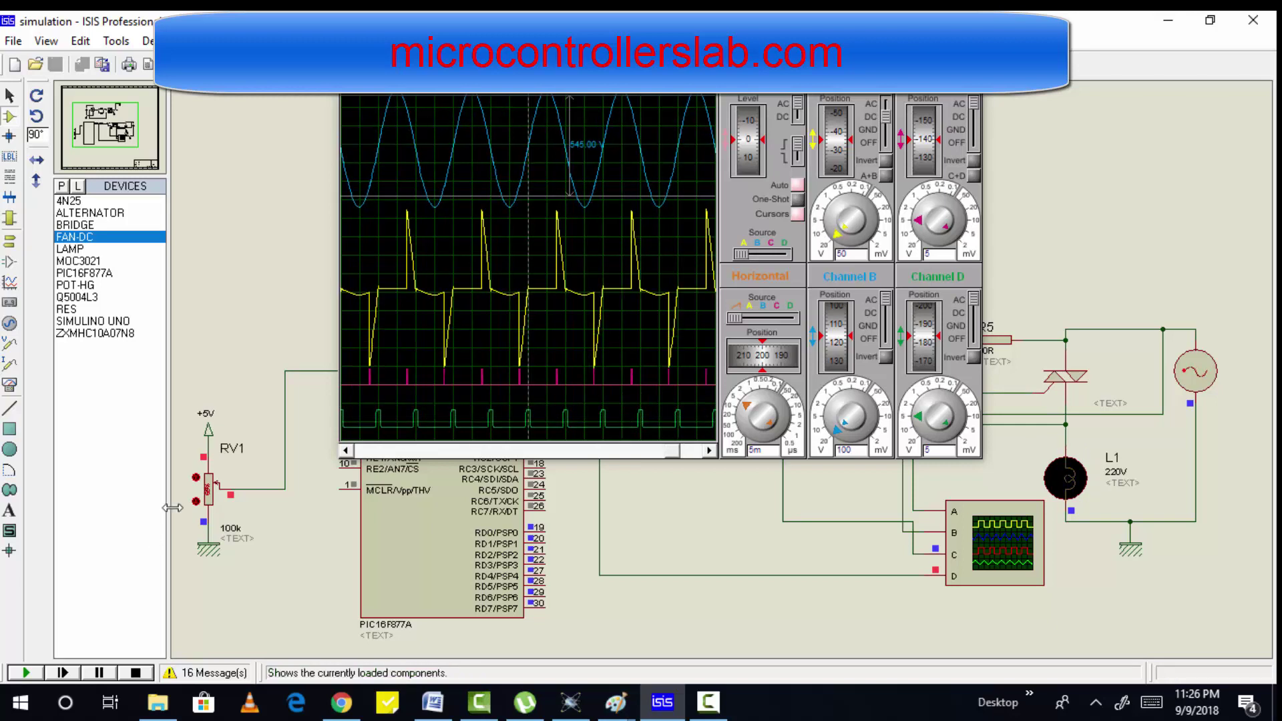
# Step: Set Channel A to 100 volts per division while nudging RV1 to shift the lamp trace
pyautogui.click(195, 500)
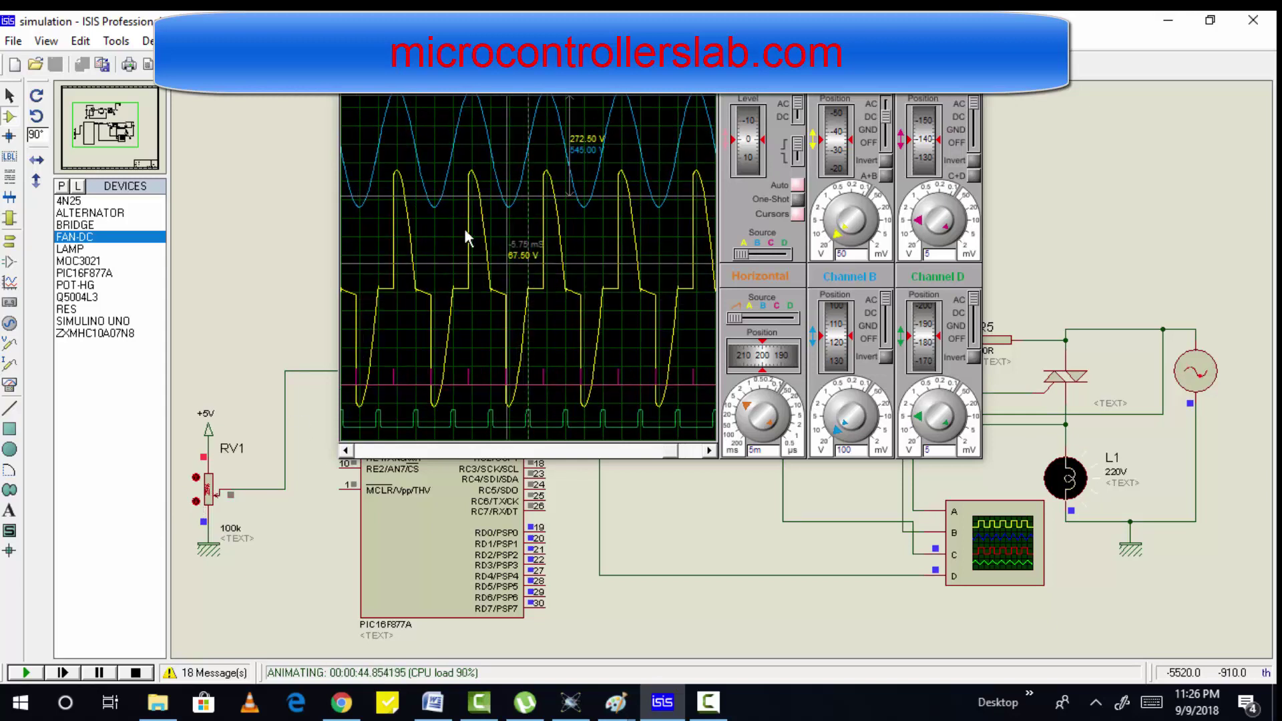
pyautogui.click(842, 254)
pyautogui.press('Return')
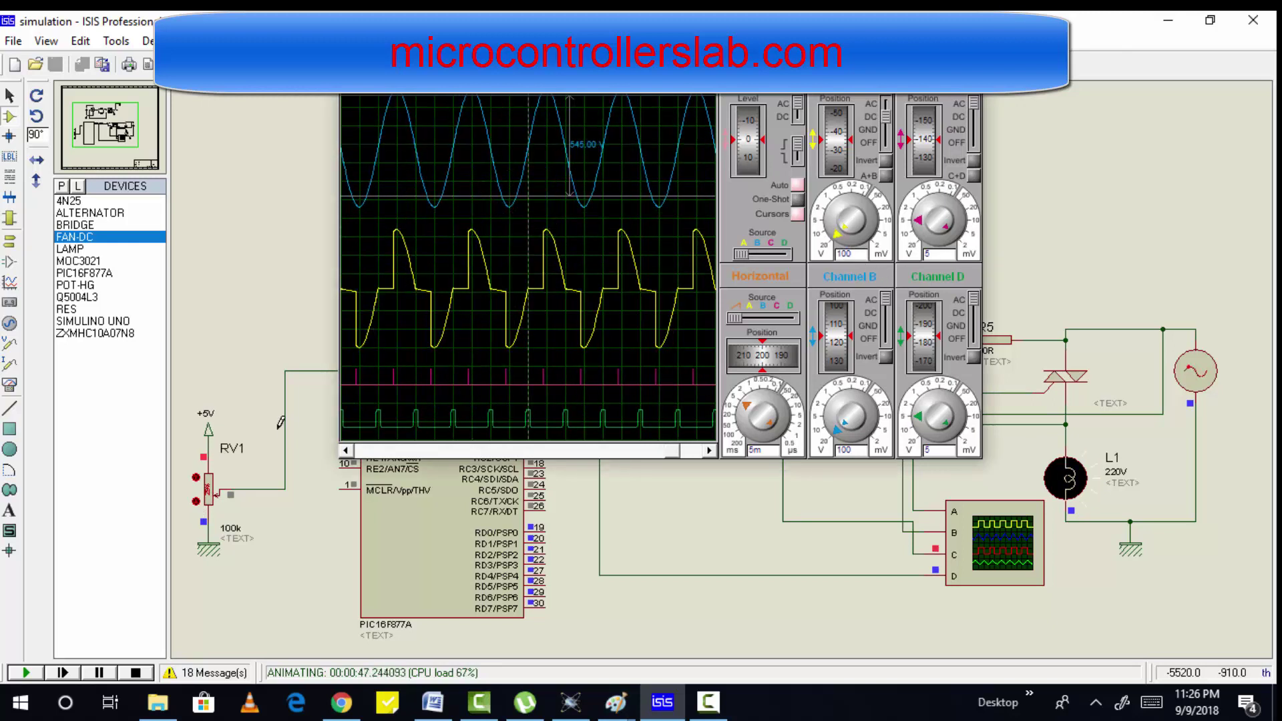
pyautogui.click(195, 500)
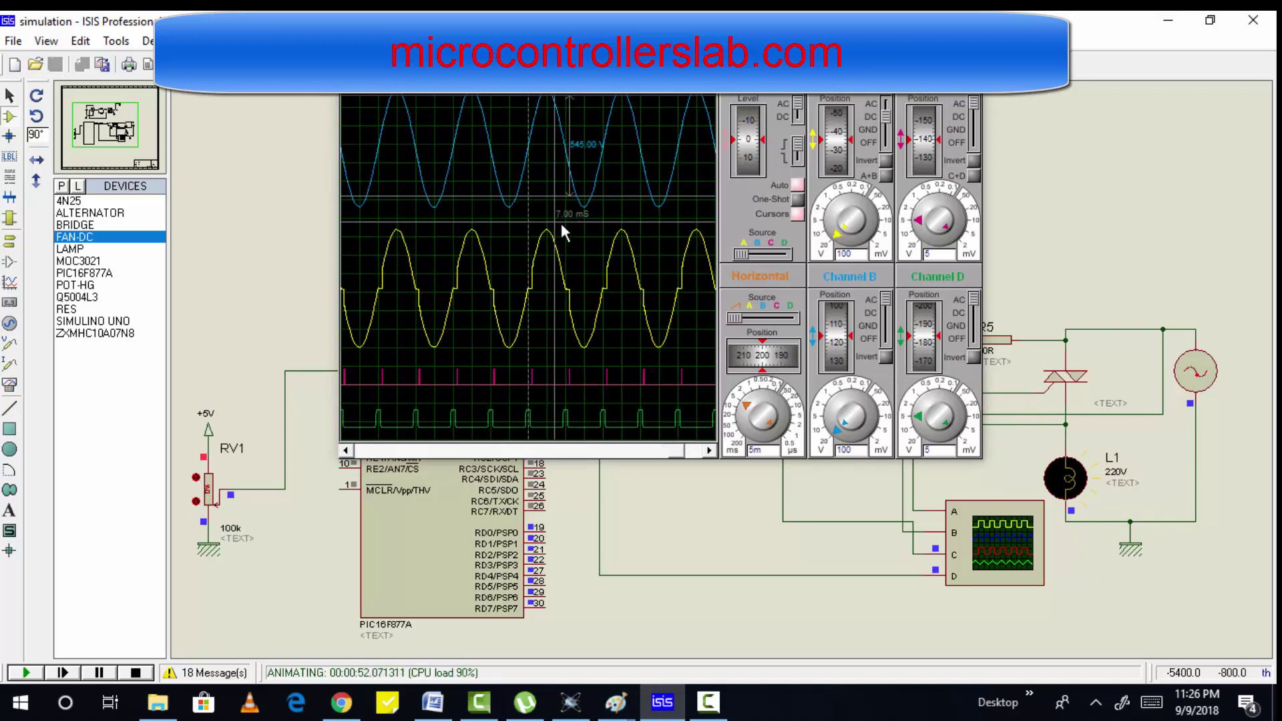
# Step: Measure the yellow triac trace at 840.00 V, turn RV1 further, and place a cursor at 14.25 mS
pyautogui.moveTo(564, 231); pyautogui.dragTo(568, 386)
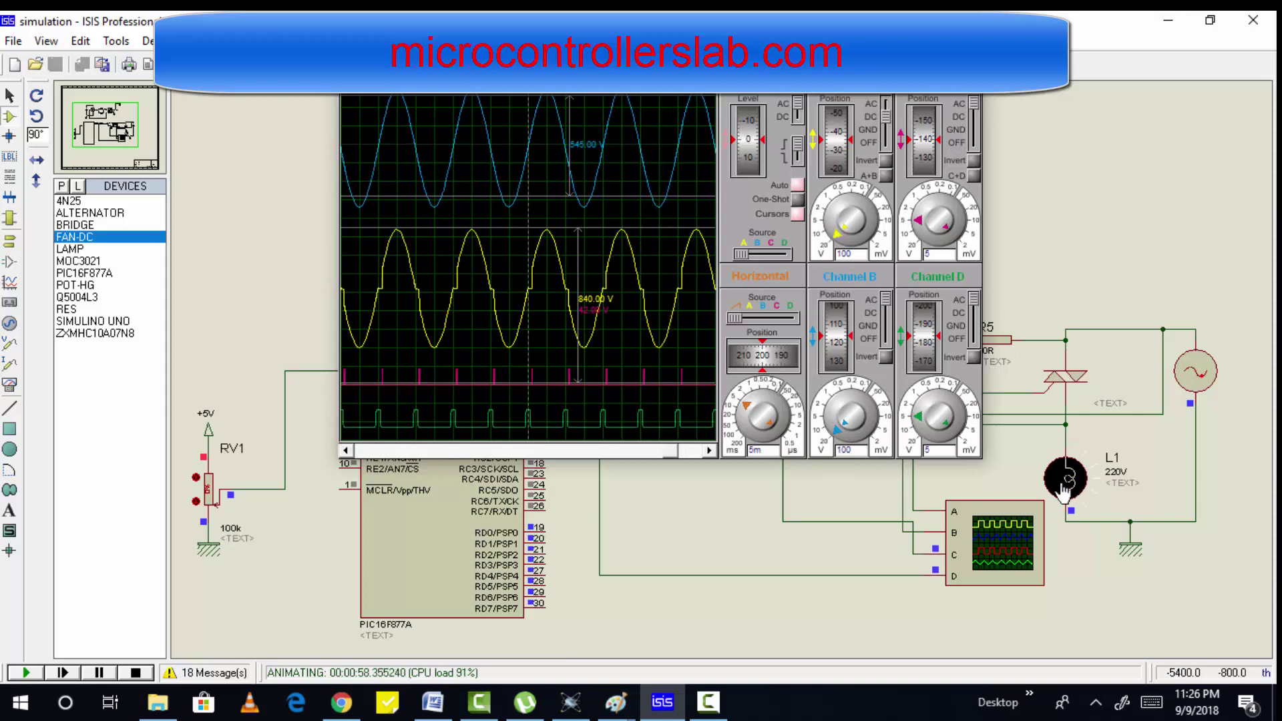
pyautogui.click(509, 420)
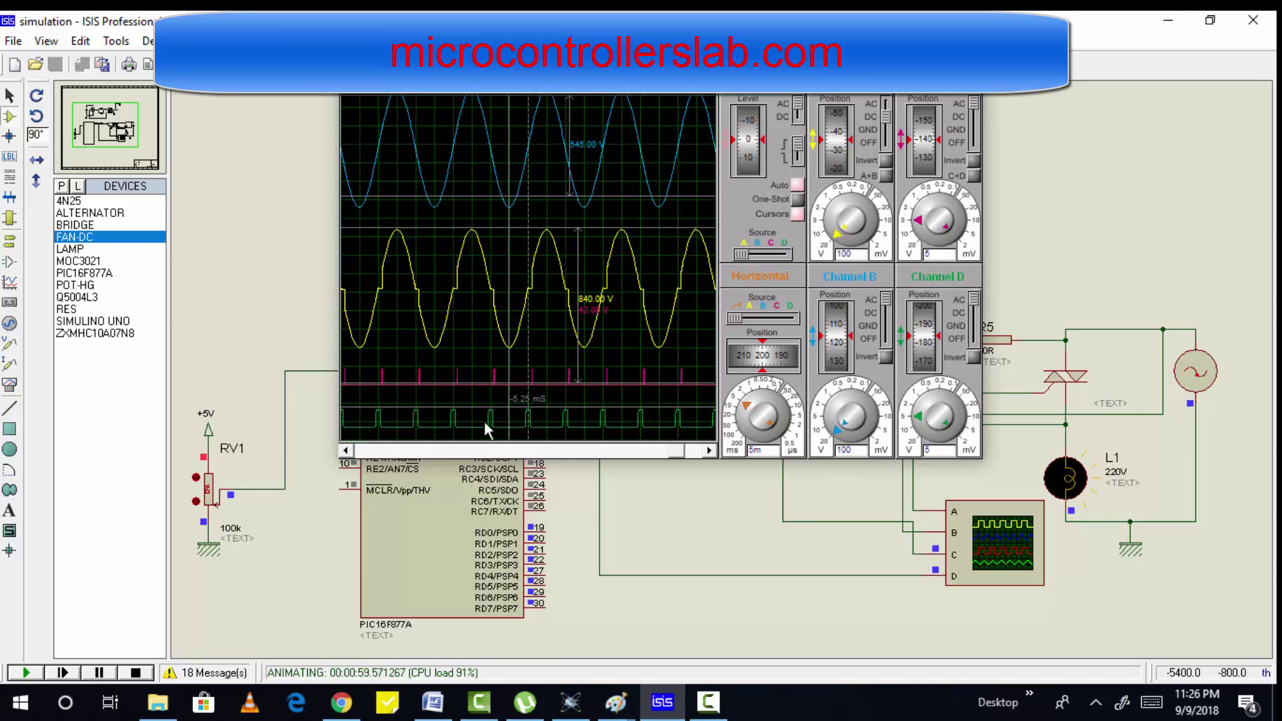
pyautogui.click(193, 478)
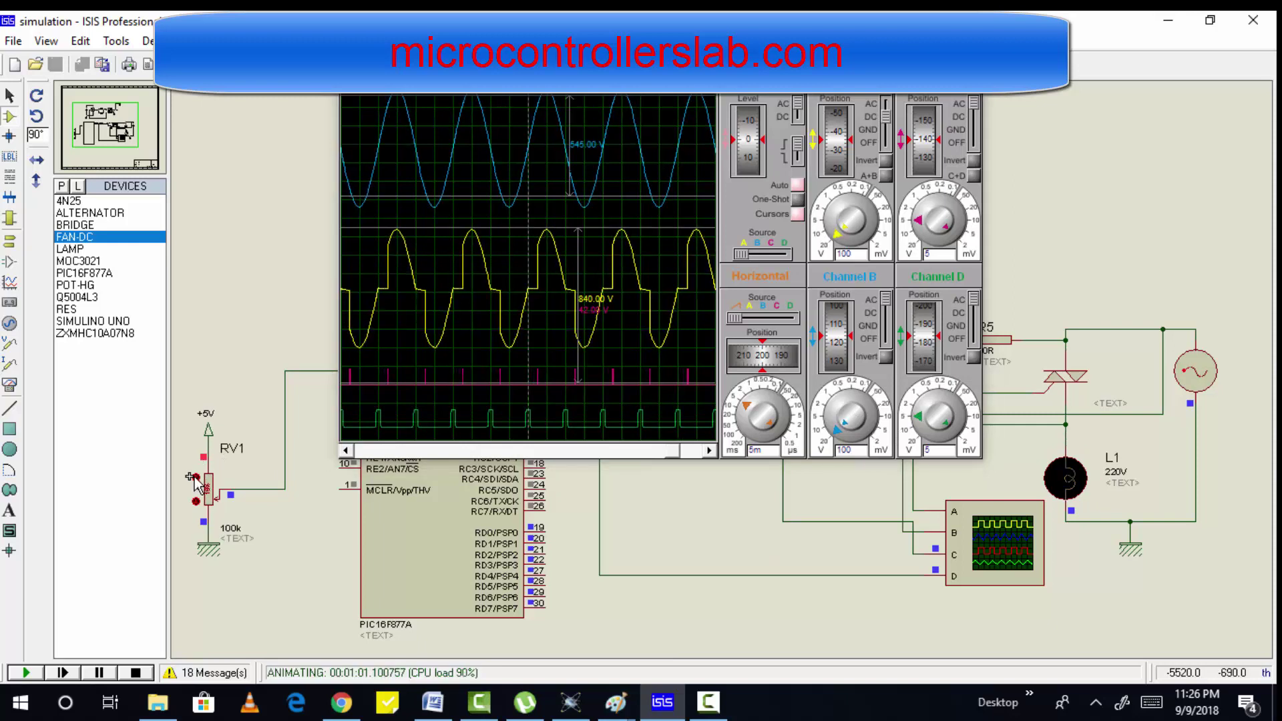
pyautogui.click(194, 478)
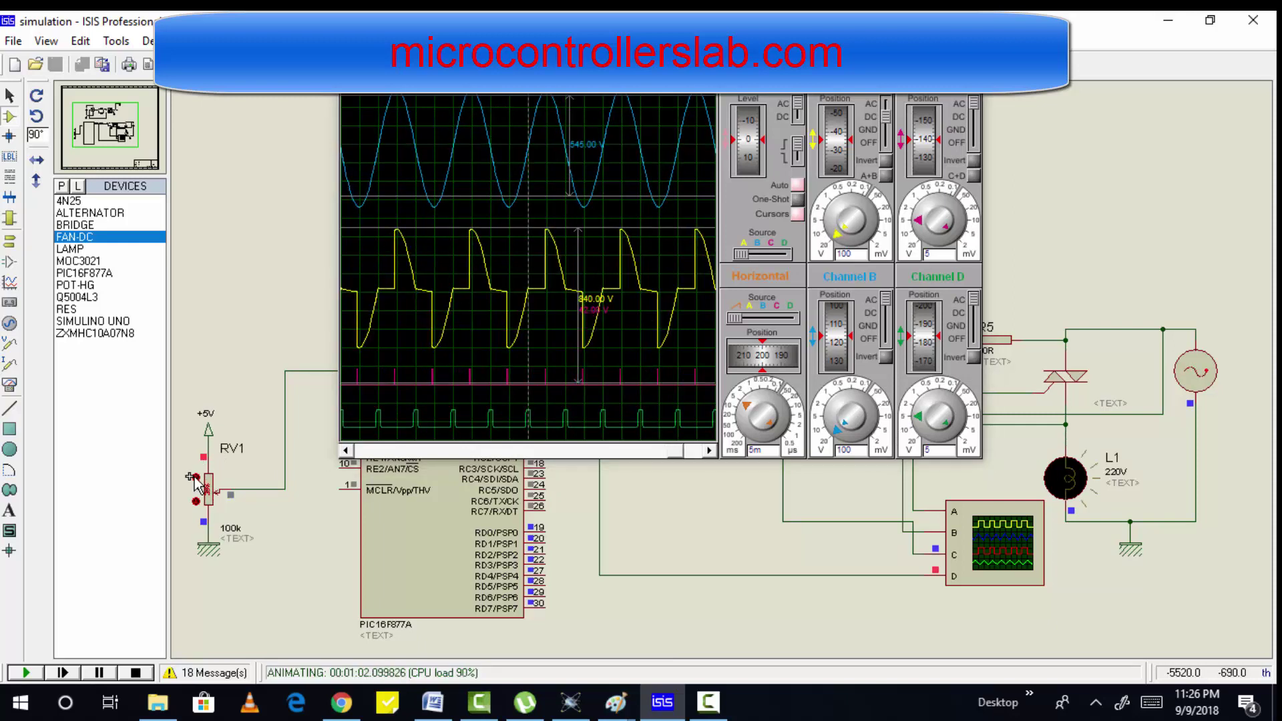
pyautogui.click(193, 478)
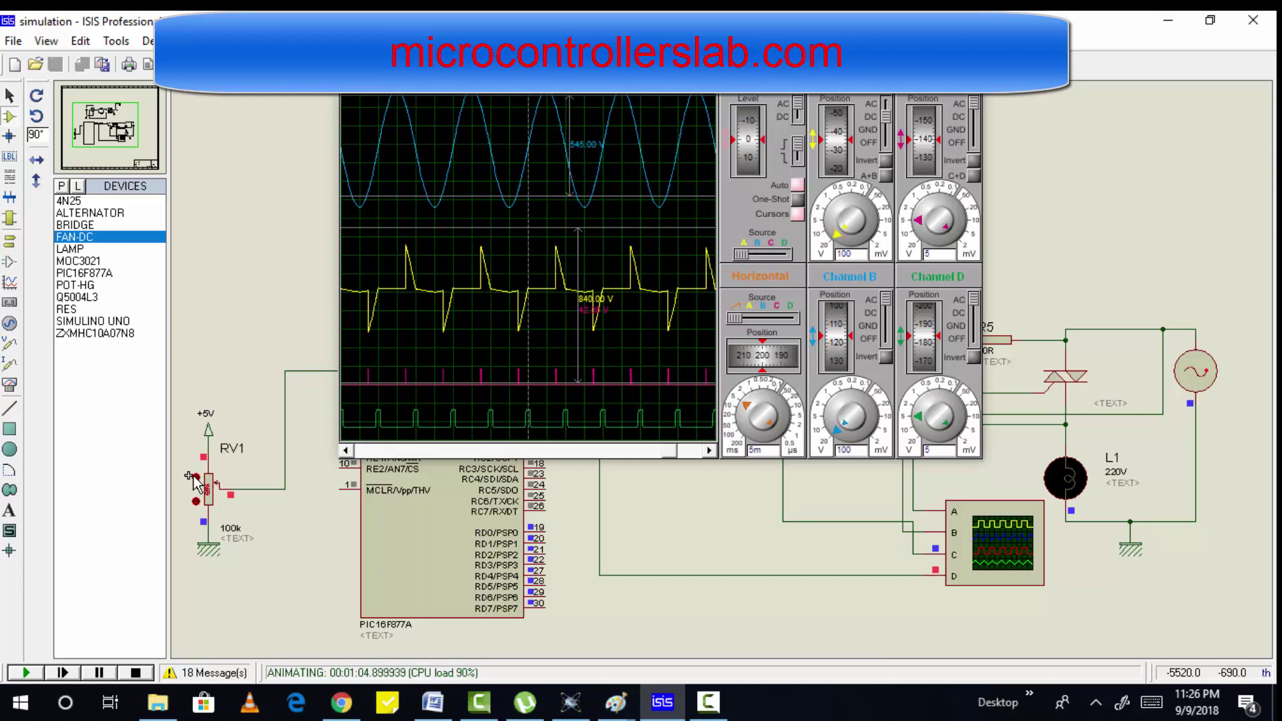
pyautogui.click(640, 337)
pyautogui.rightClick(638, 349)
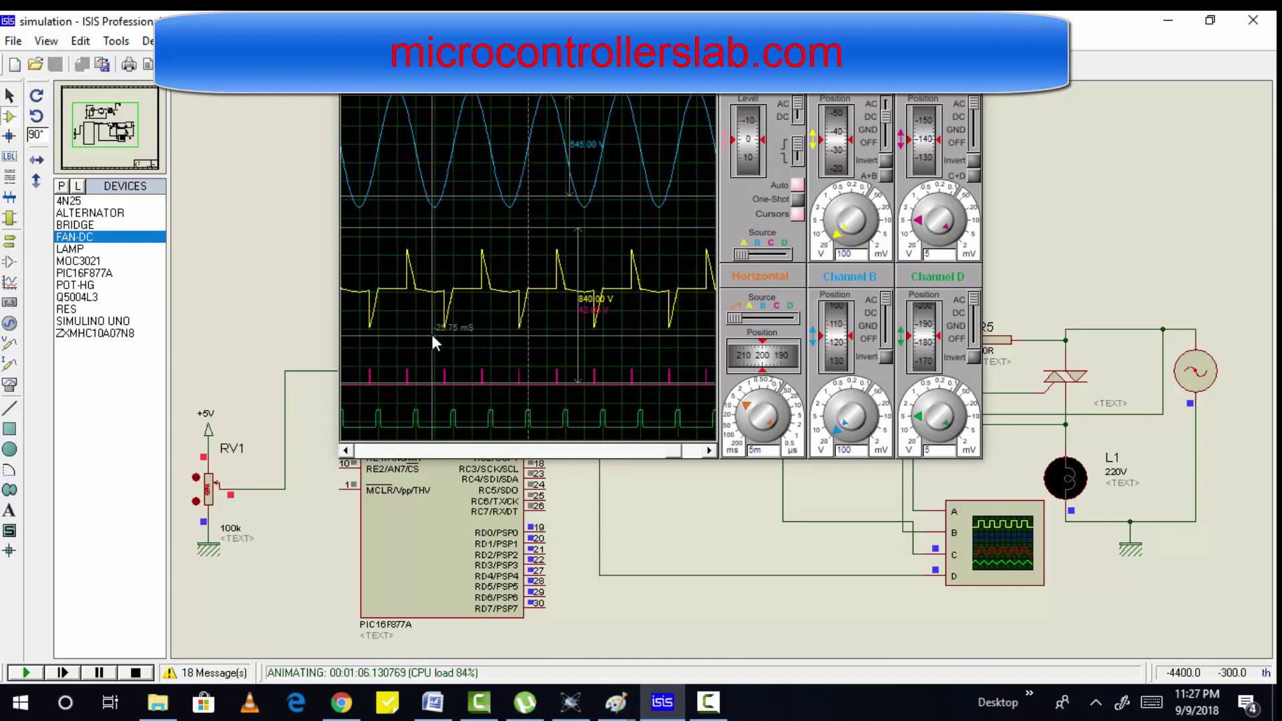
pyautogui.click(583, 337)
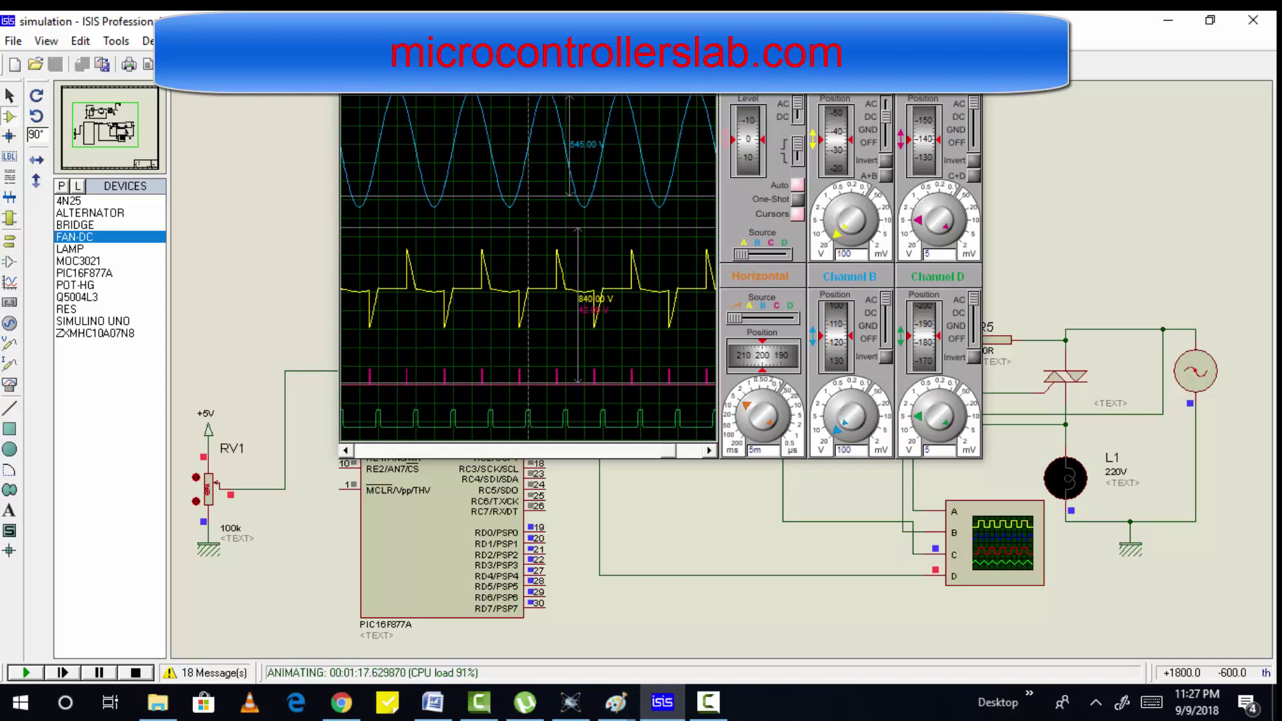
# Step: Move the oscilloscope window aside and halt the running dimmer simulation
pyautogui.moveTo(700, 86)
pyautogui.mouseDown()
pyautogui.moveTo(688, 93)
pyautogui.moveTo(687, 69)
pyautogui.mouseUp()
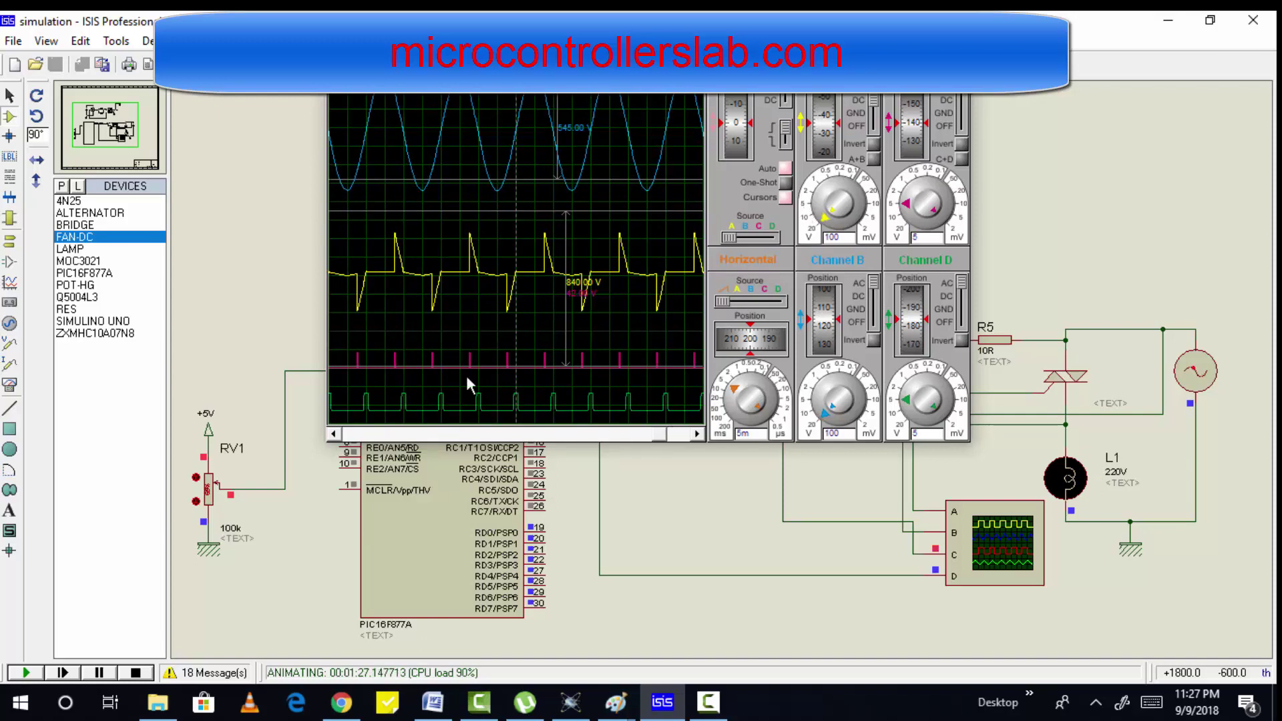
pyautogui.click(137, 673)
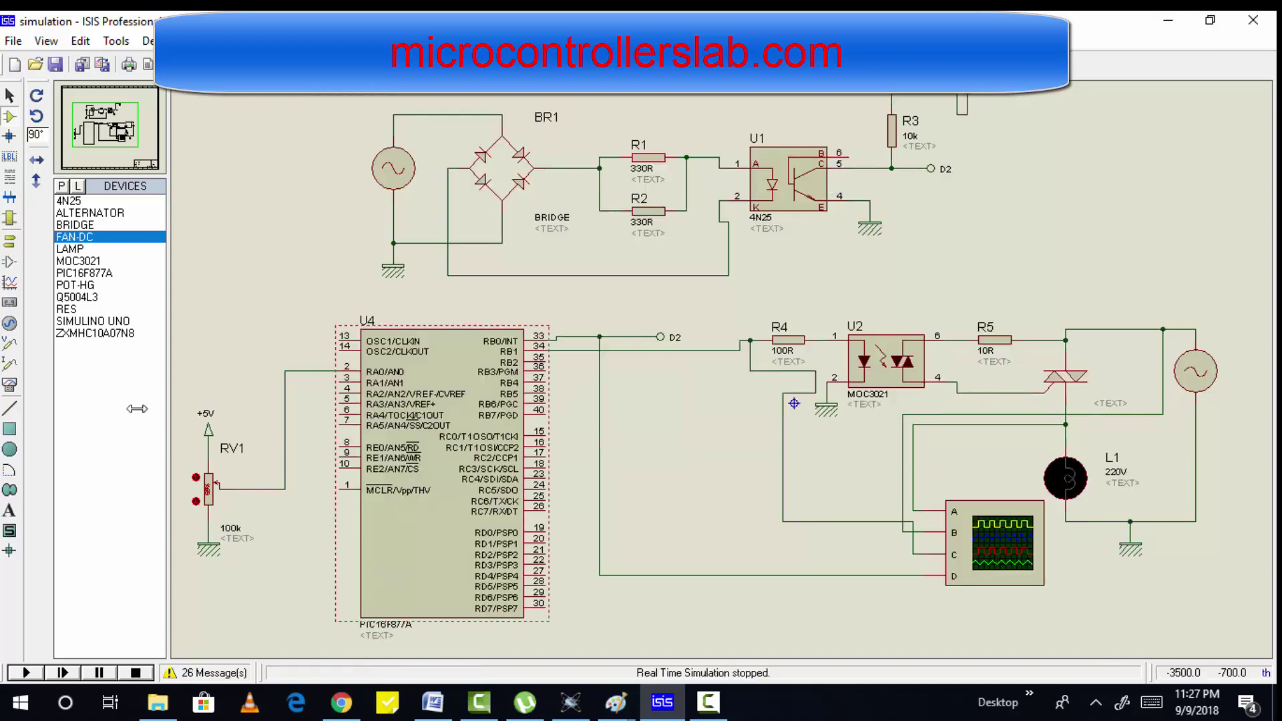
# Step: Choose AC VOLTMETER from the virtual instruments, drop it beside lamp L1, and rerun the simulation
pyautogui.click(10, 324)
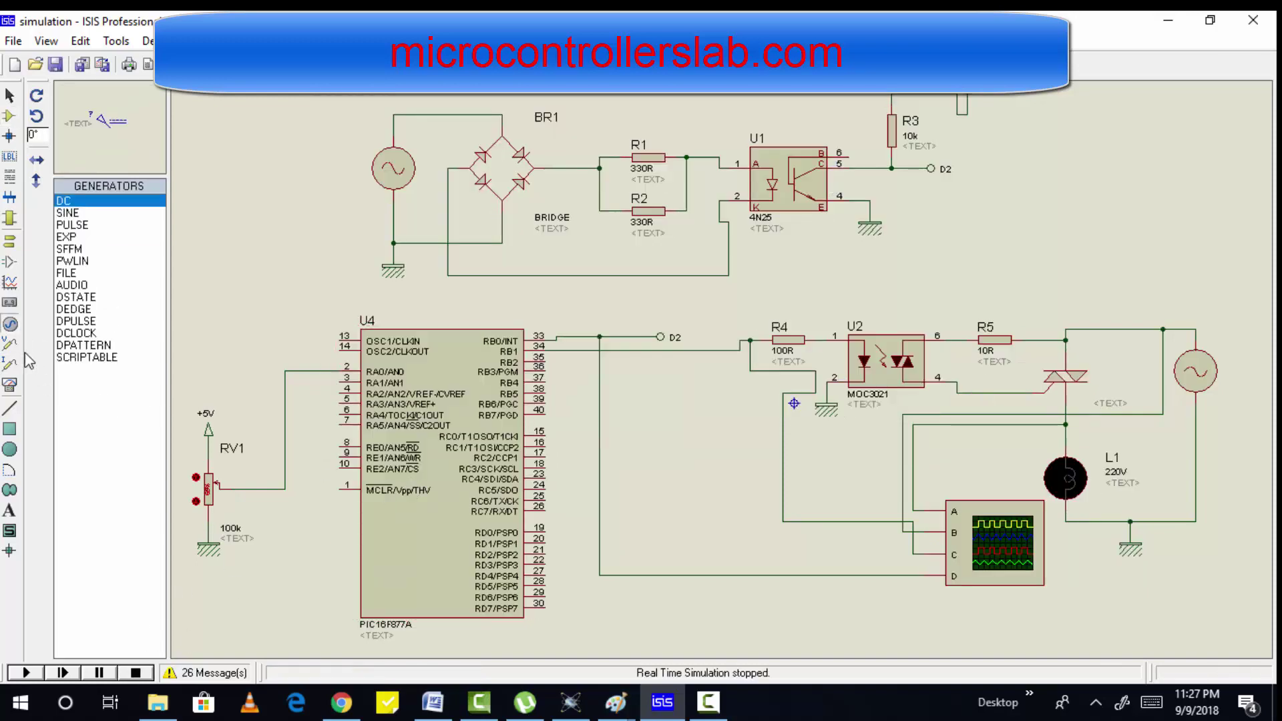
pyautogui.click(10, 386)
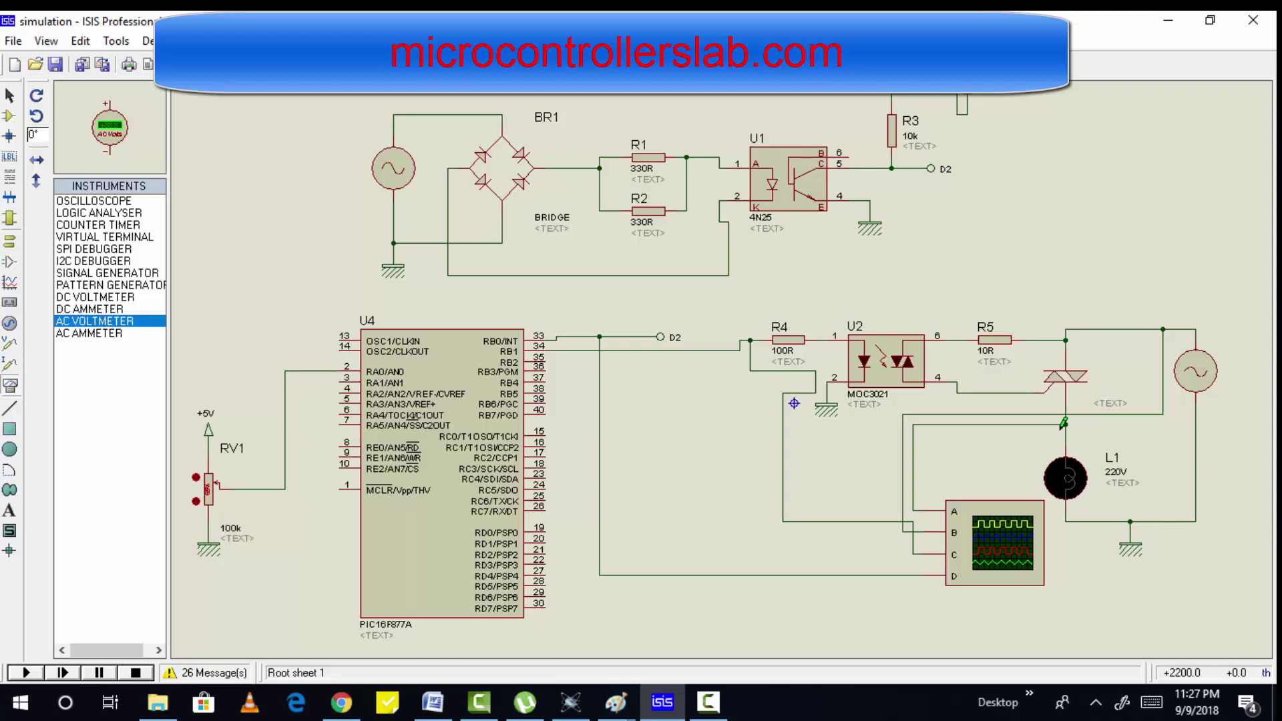
pyautogui.click(1160, 475)
pyautogui.click(1162, 480)
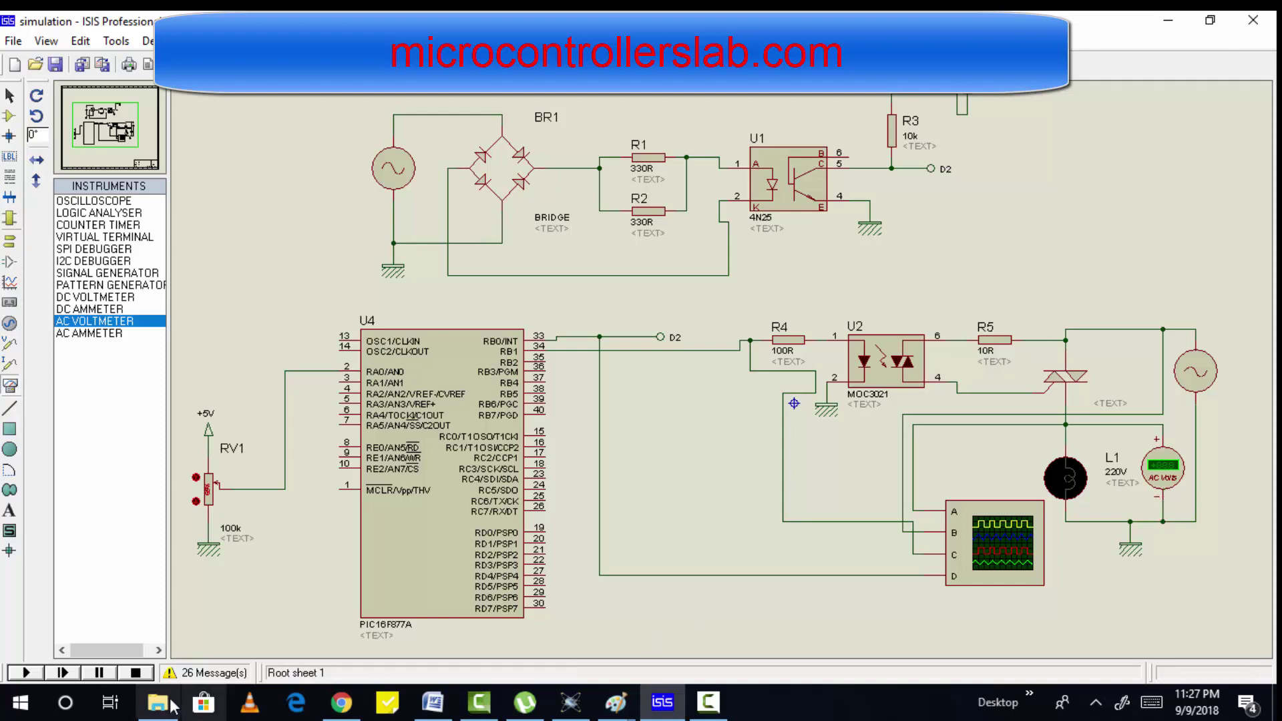
pyautogui.click(26, 672)
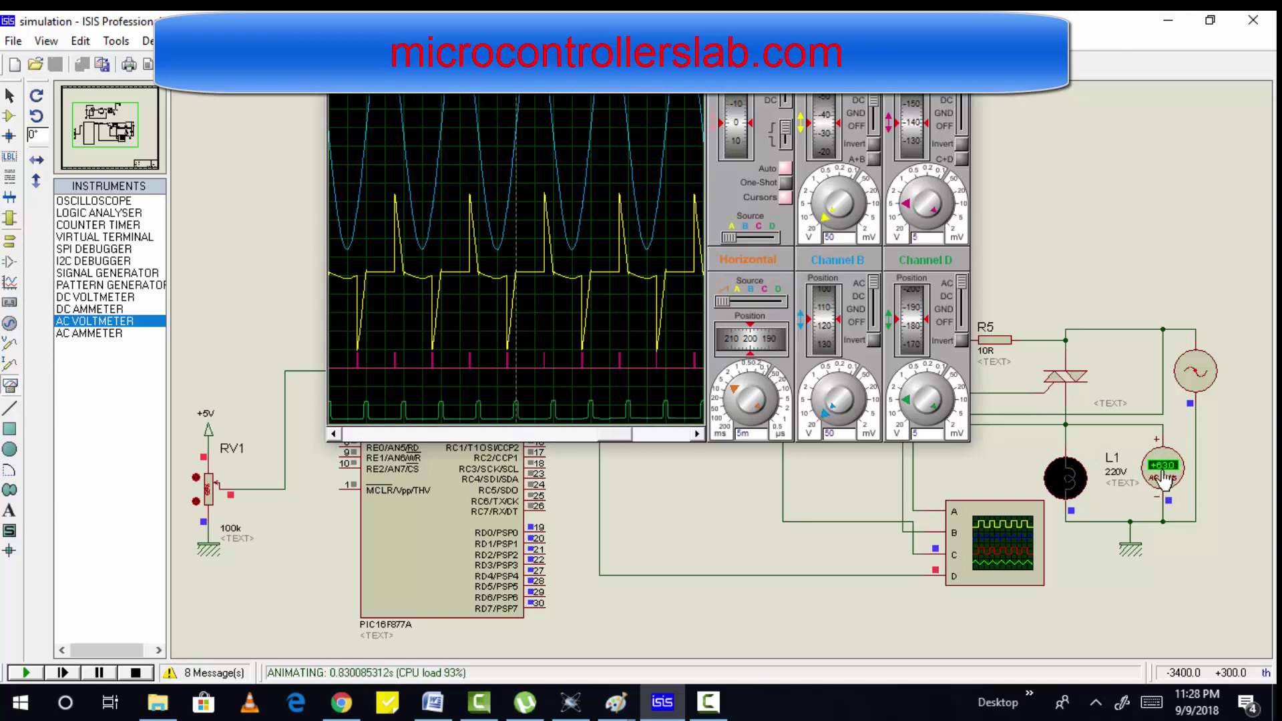
# Step: Set Channel B to 100 volts per division and turn RV1 up until lamp L1 lights
pyautogui.click(196, 501)
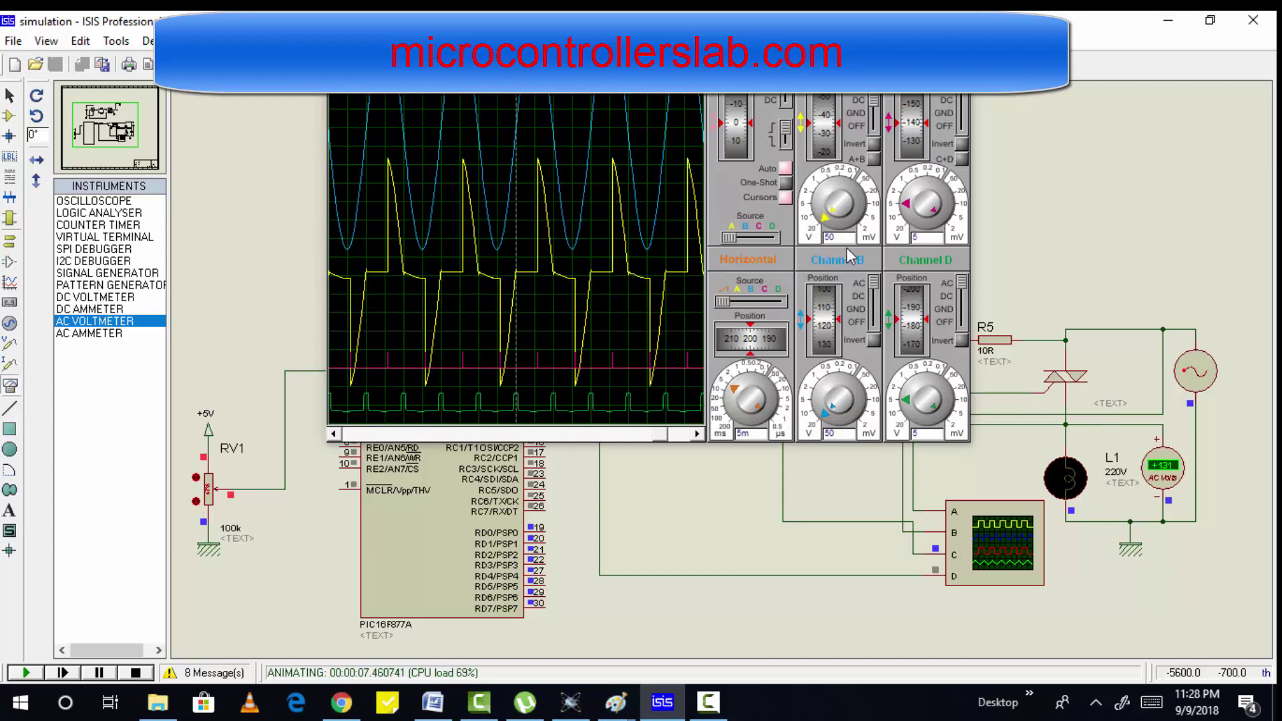
pyautogui.moveTo(847, 238); pyautogui.dragTo(802, 248)
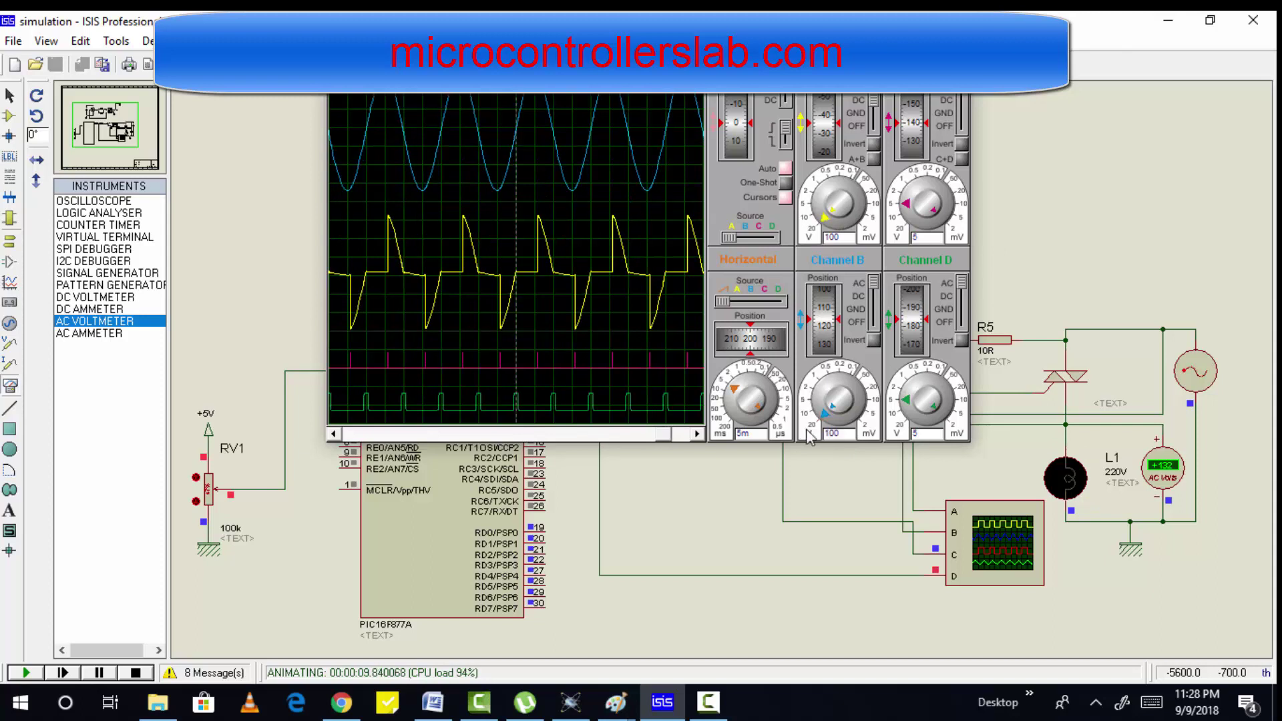
pyautogui.click(195, 502)
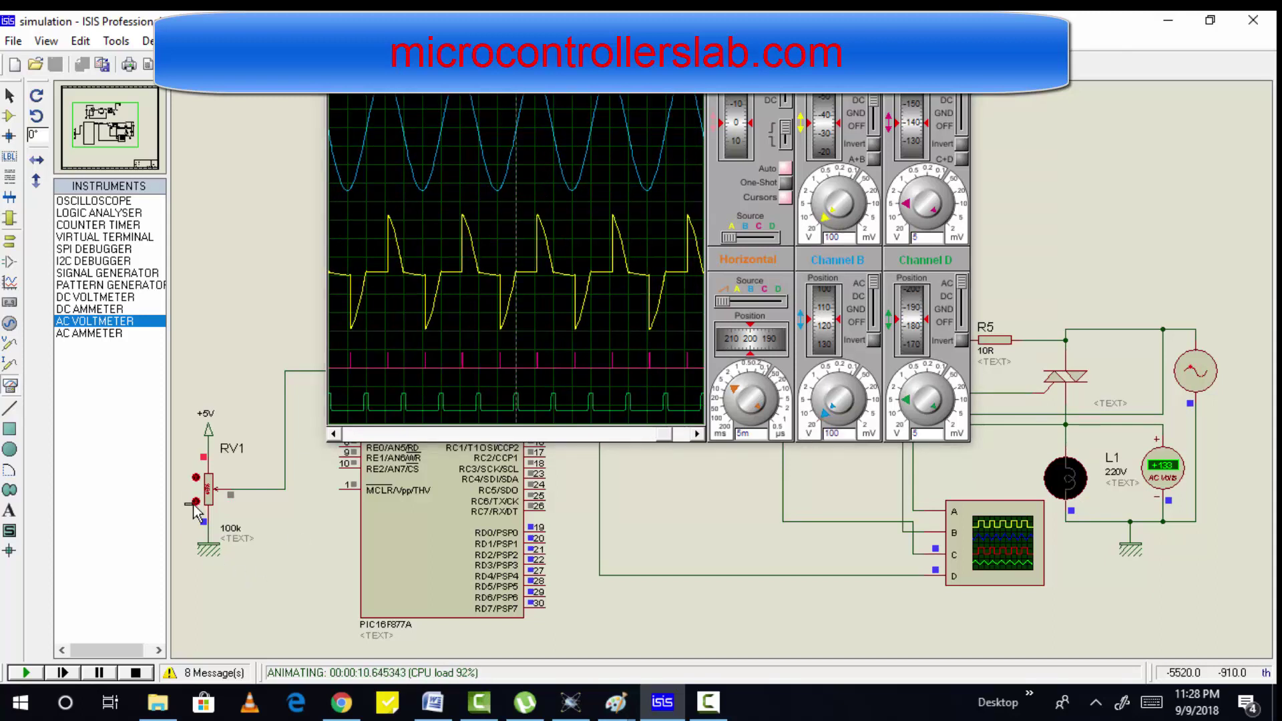
pyautogui.click(195, 501)
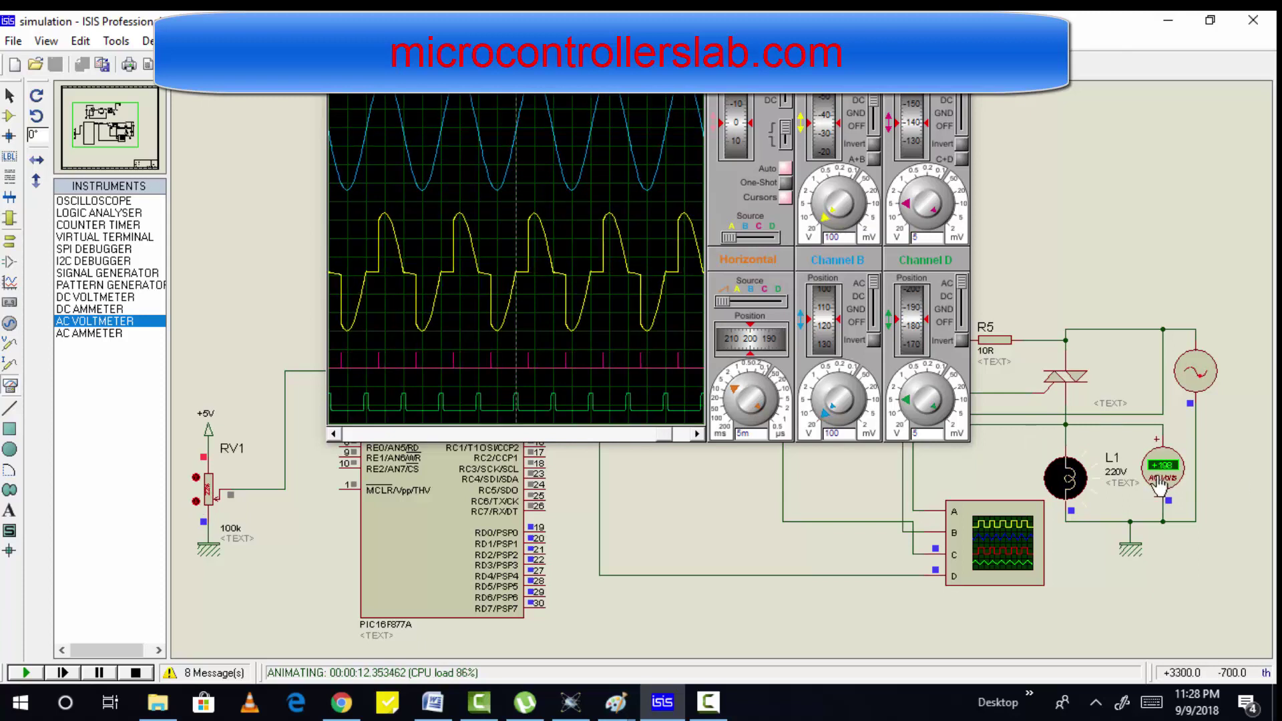
pyautogui.click(195, 501)
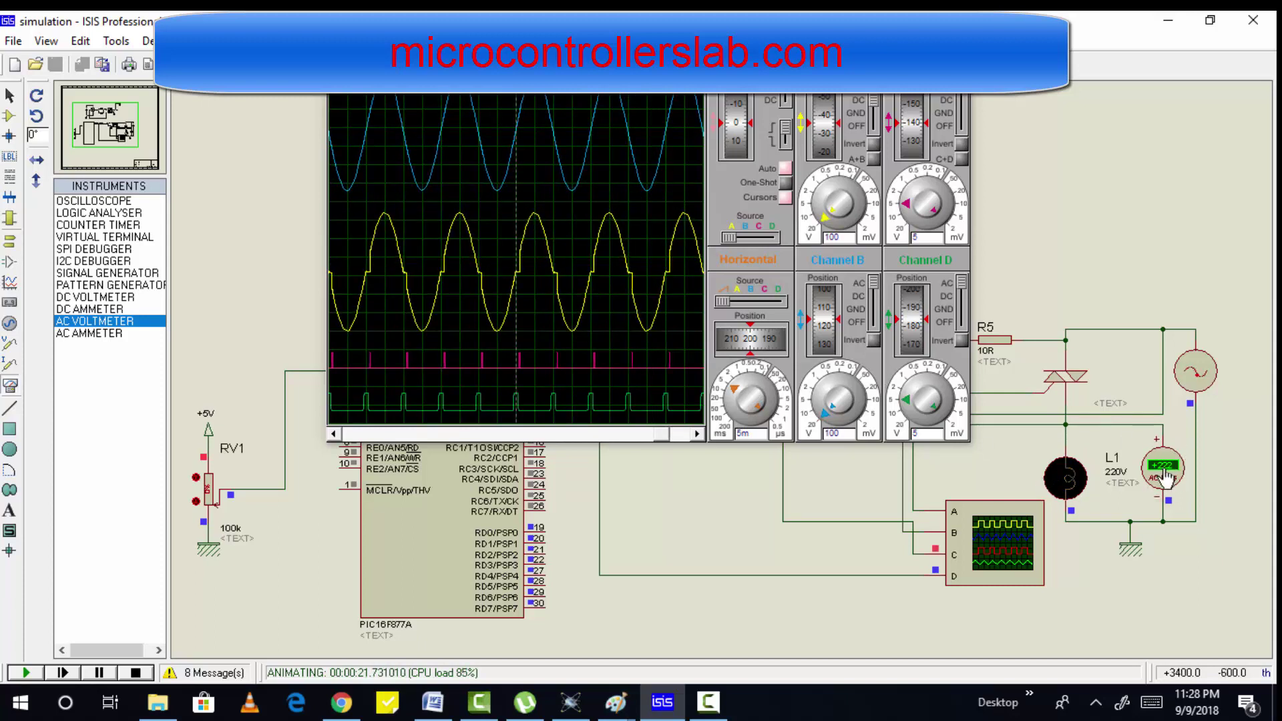
# Step: Turn RV1 down, dropping the lamp's AC voltmeter reading from about 224 V to roughly 80 V
pyautogui.click(195, 477)
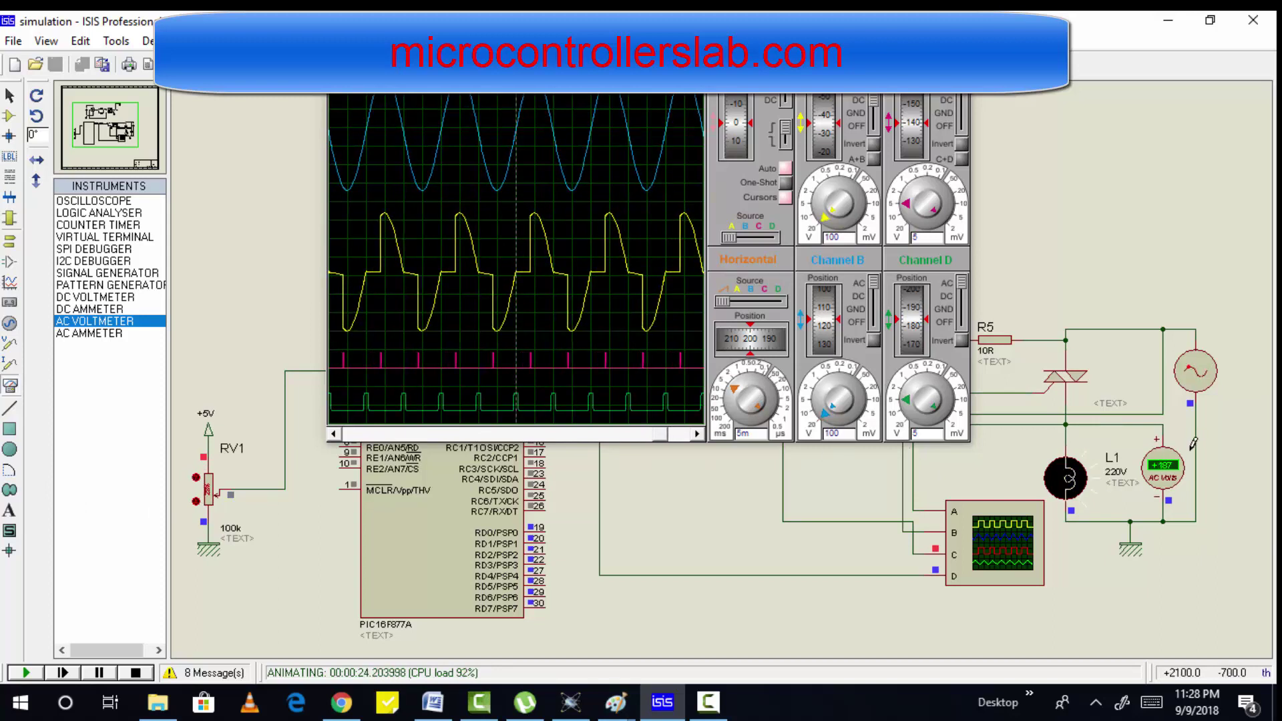
pyautogui.click(195, 478)
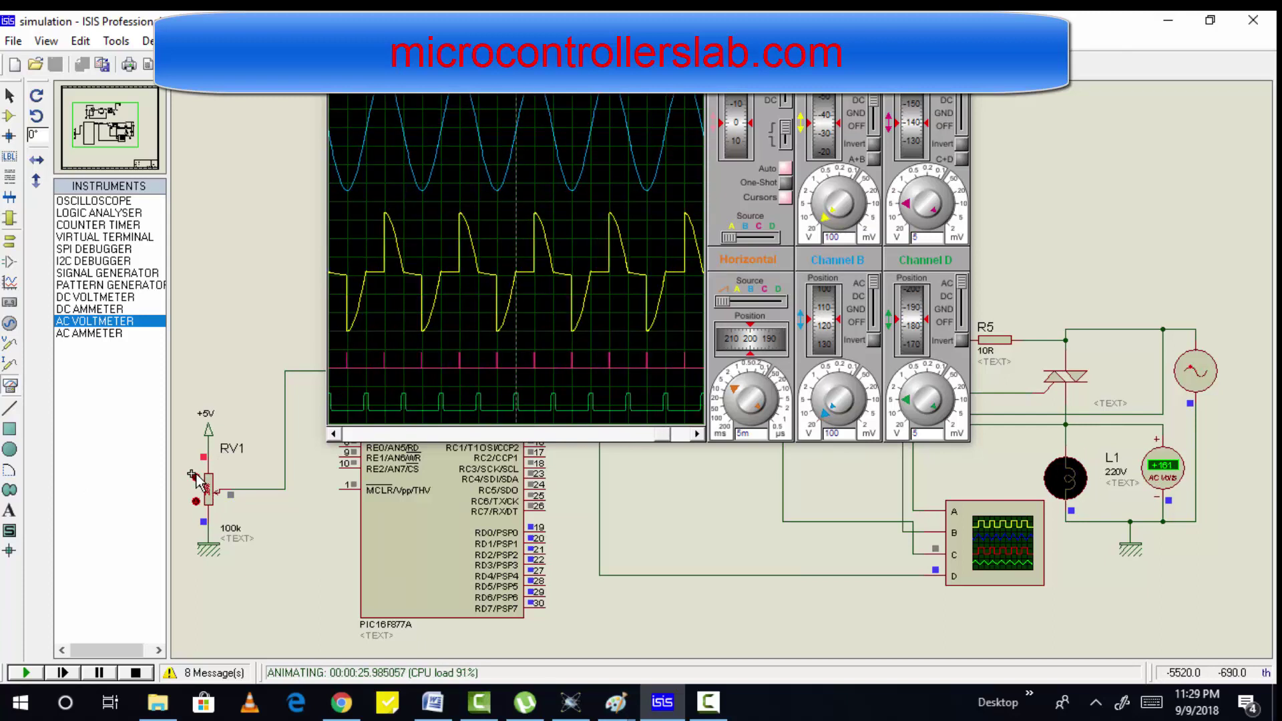
pyautogui.click(195, 477)
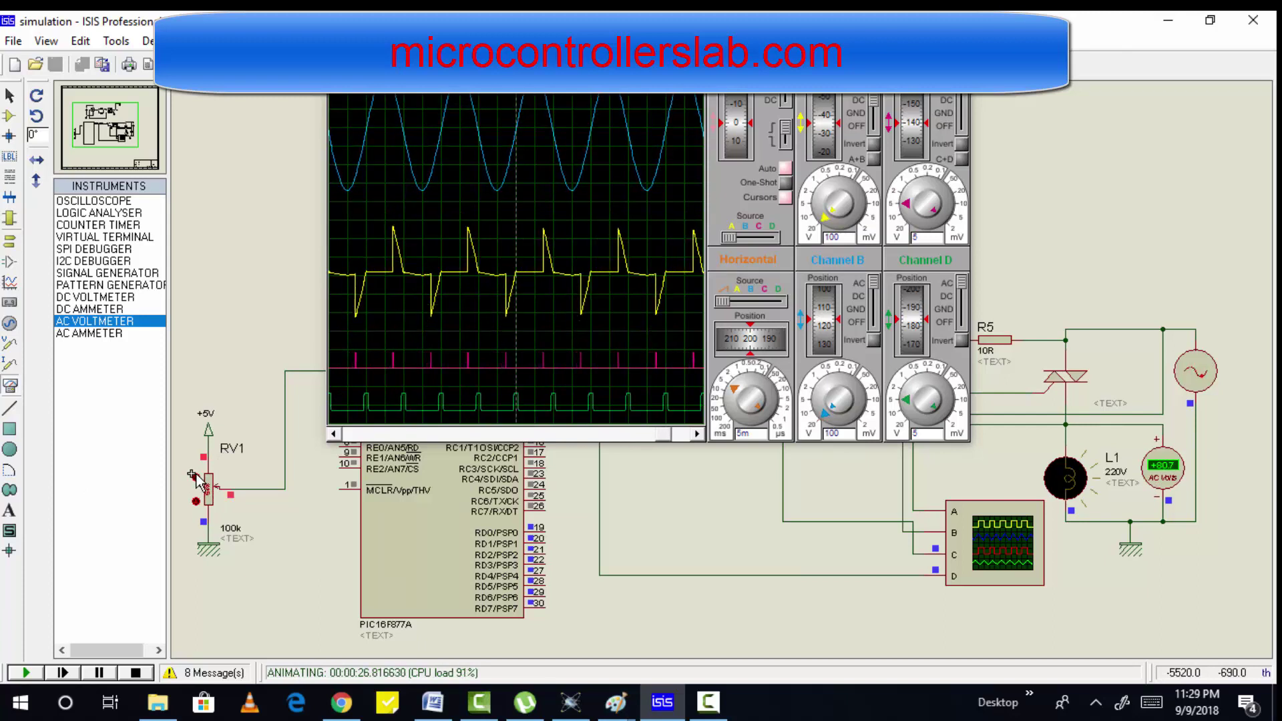